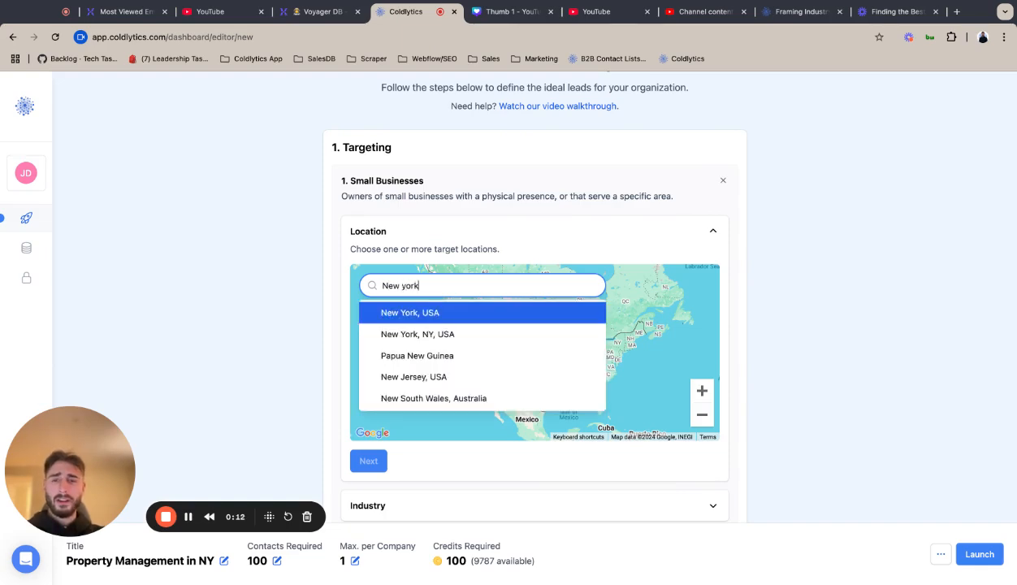
Search the target locations for New York and select the city New York, NY, USA.
type("york")
left_click(432, 332)
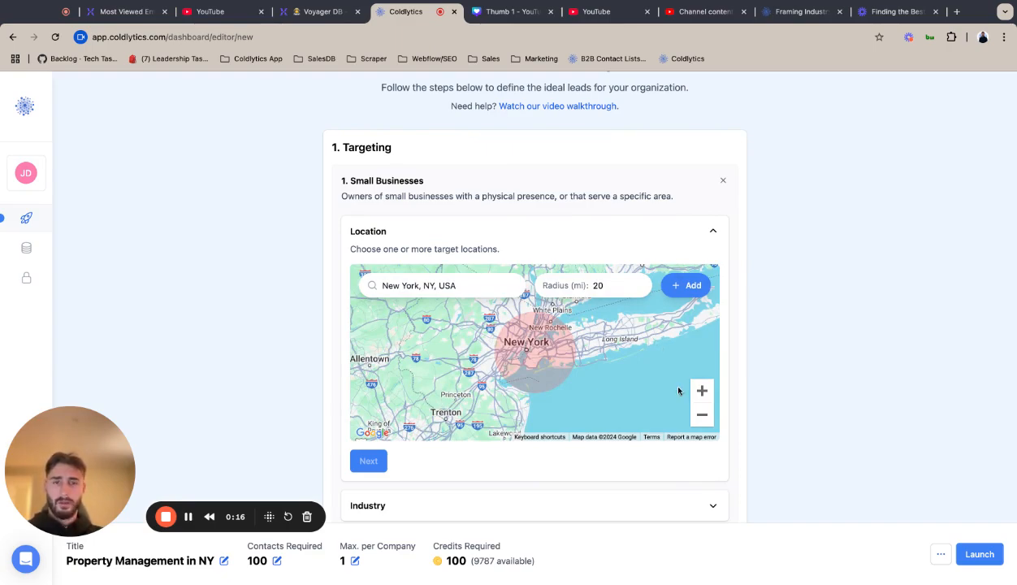
left_click(703, 390)
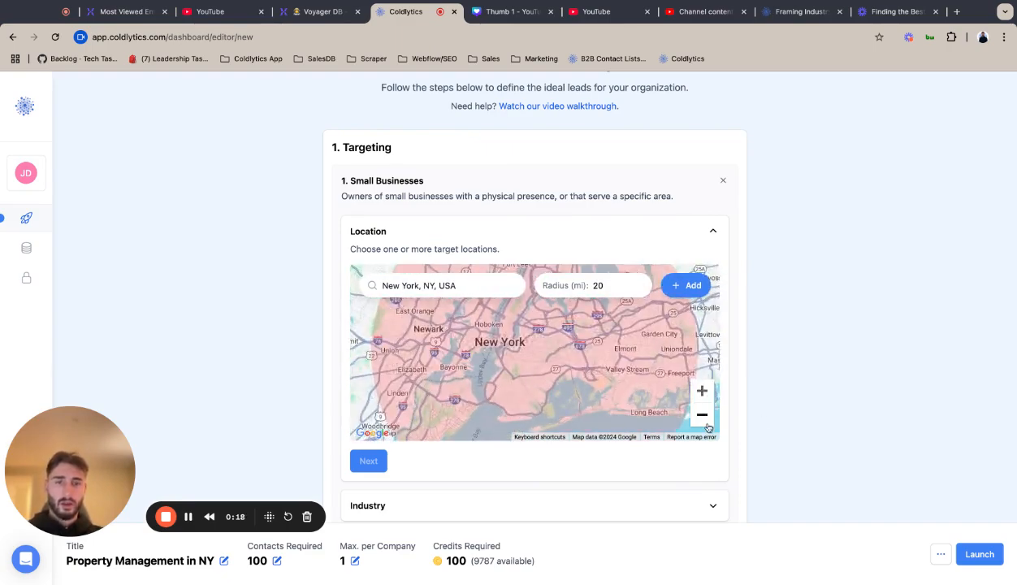
Set the New York location's radius to 30 miles, add it as a target, and proceed to the industry section.
left_click(639, 282)
left_click(639, 281)
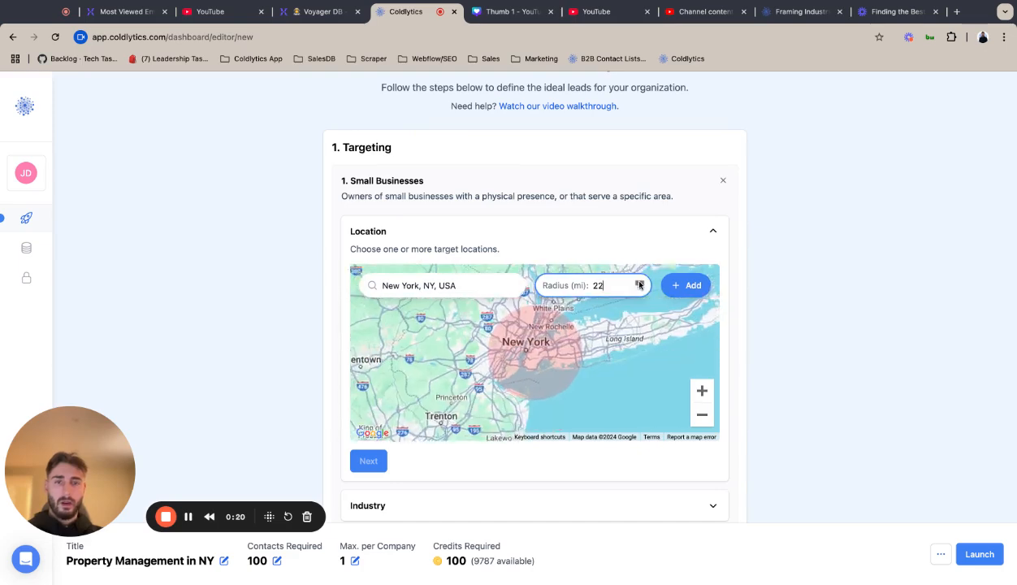
left_click(639, 281)
left_click(639, 281)
left_click(639, 281)
left_click(639, 281)
left_click(639, 282)
left_click(639, 282)
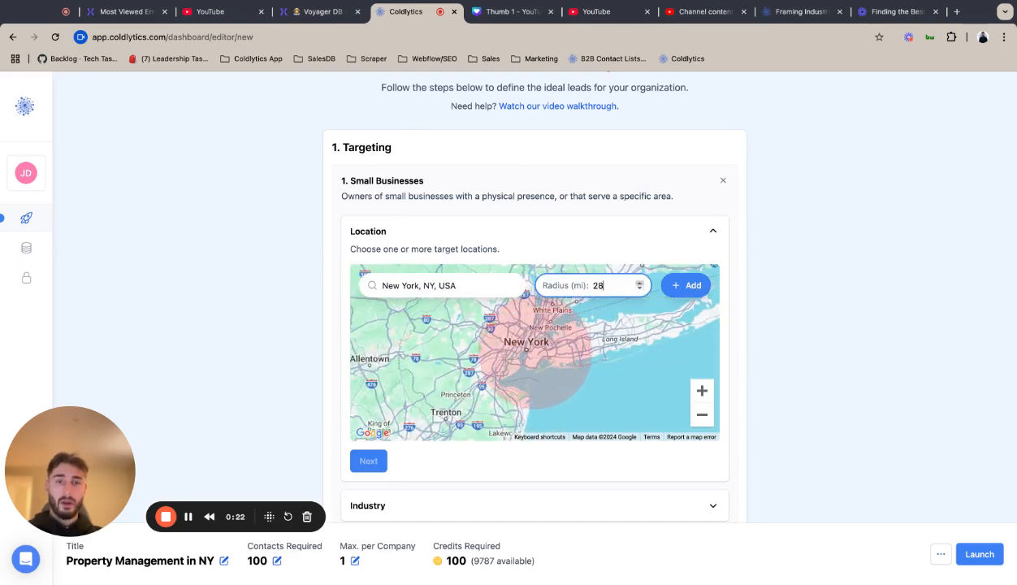
left_click(639, 282)
left_click(640, 282)
left_click(688, 285)
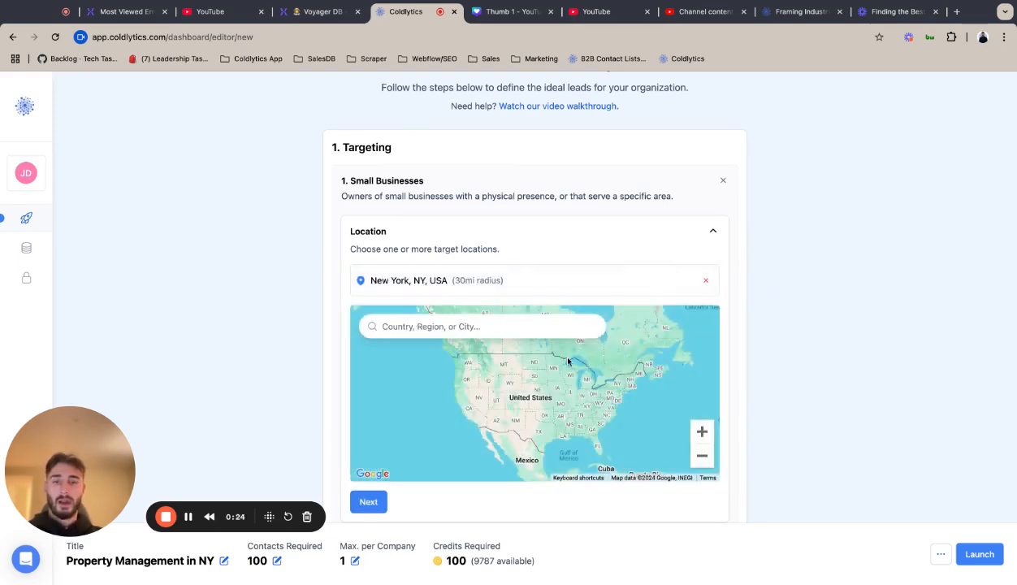
scroll(565, 363, "down", 2)
left_click(368, 415)
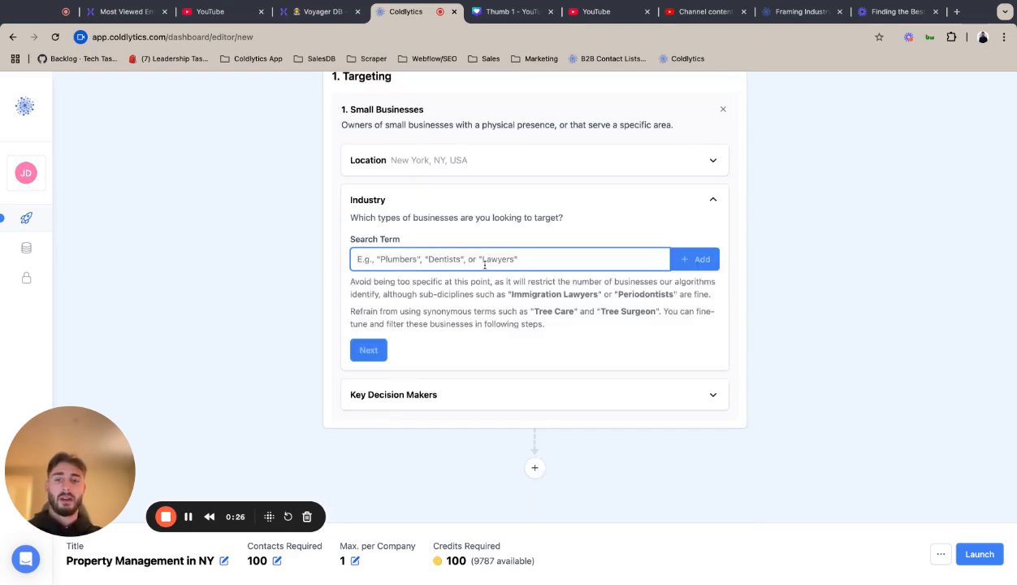
Add "Property management" as the industry search term and proceed to the key decision makers.
type("Pr")
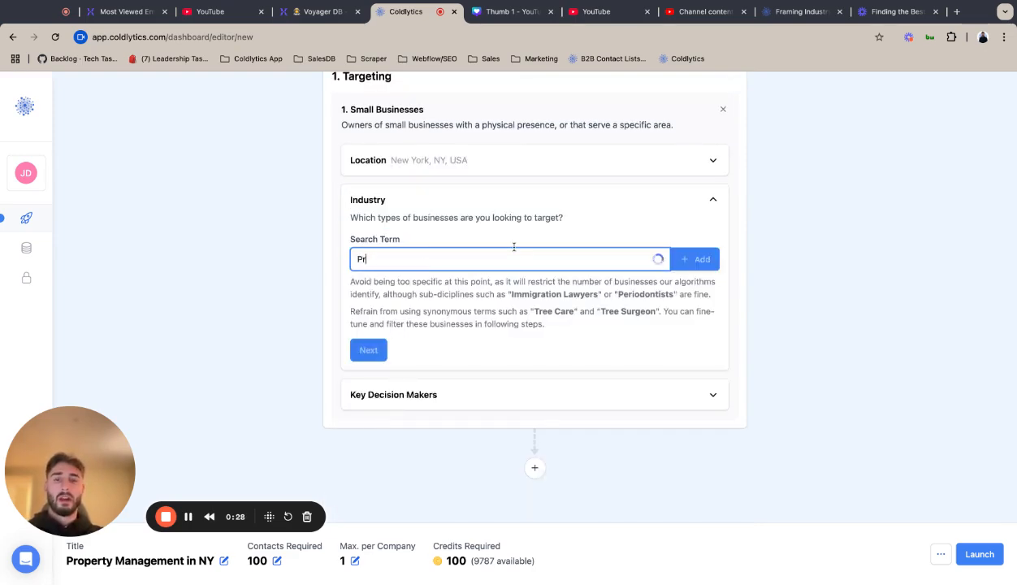
type("operties")
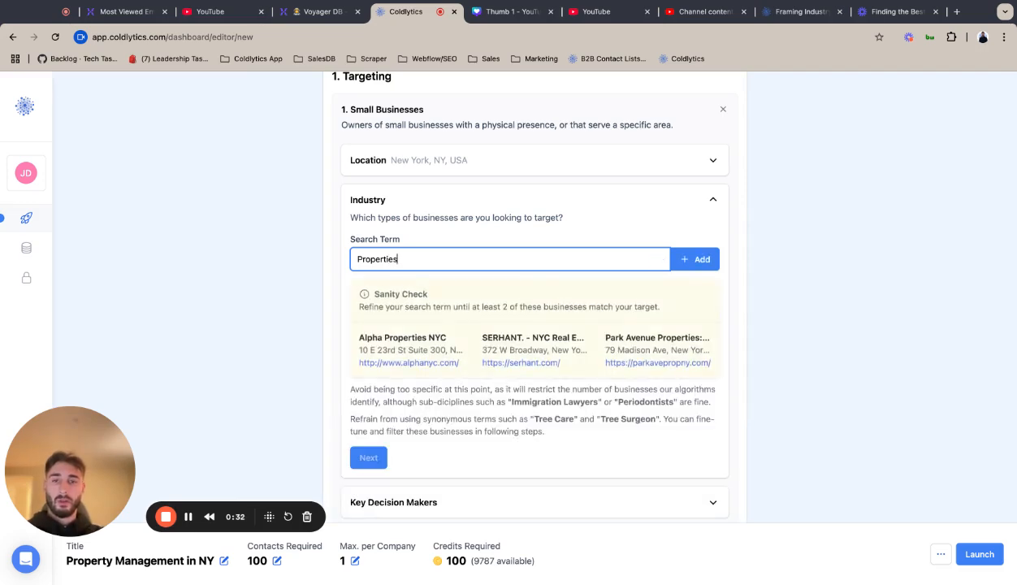
key("BackSpace")
key("BackSpace")
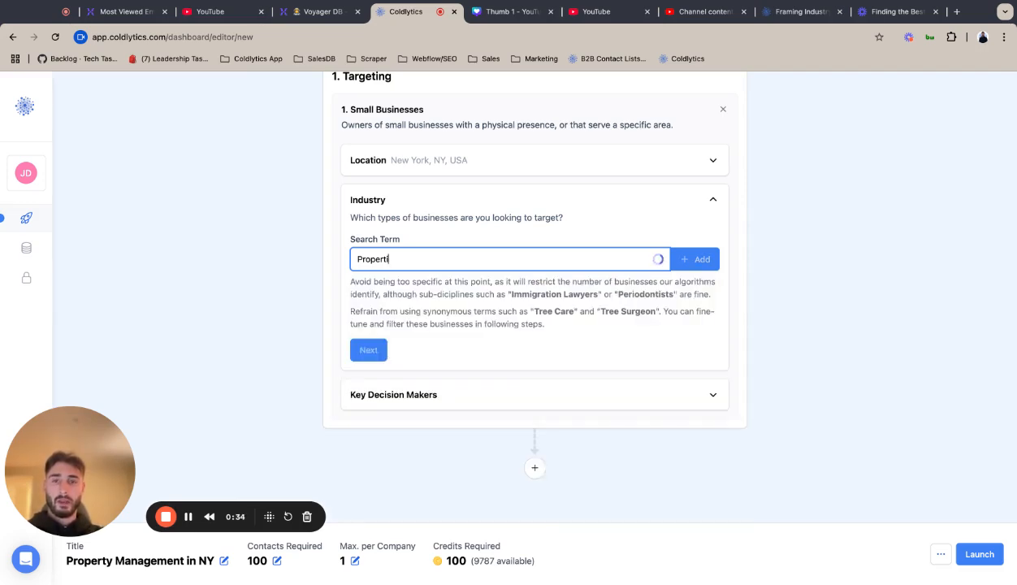
type("y management")
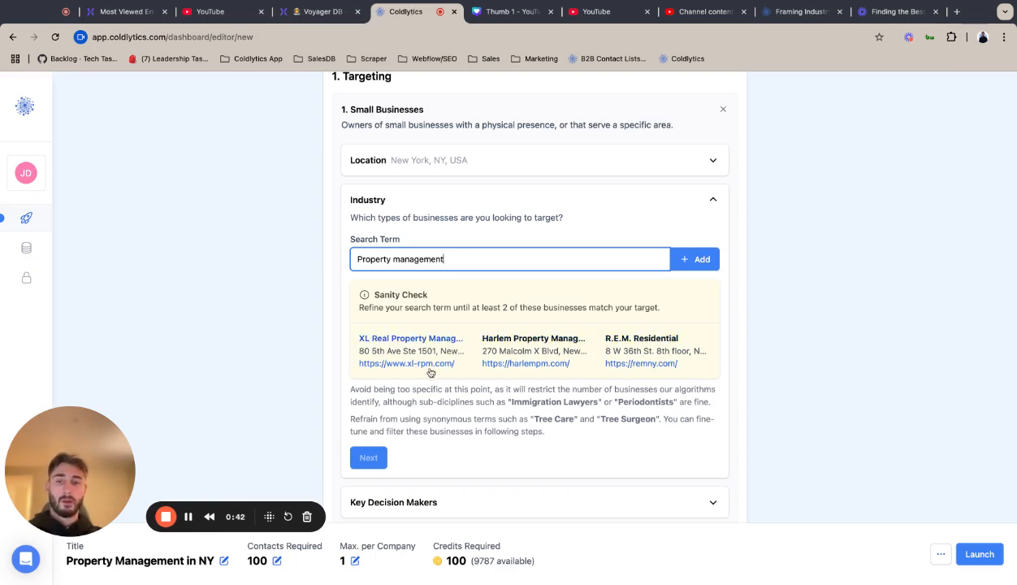
left_click(699, 258)
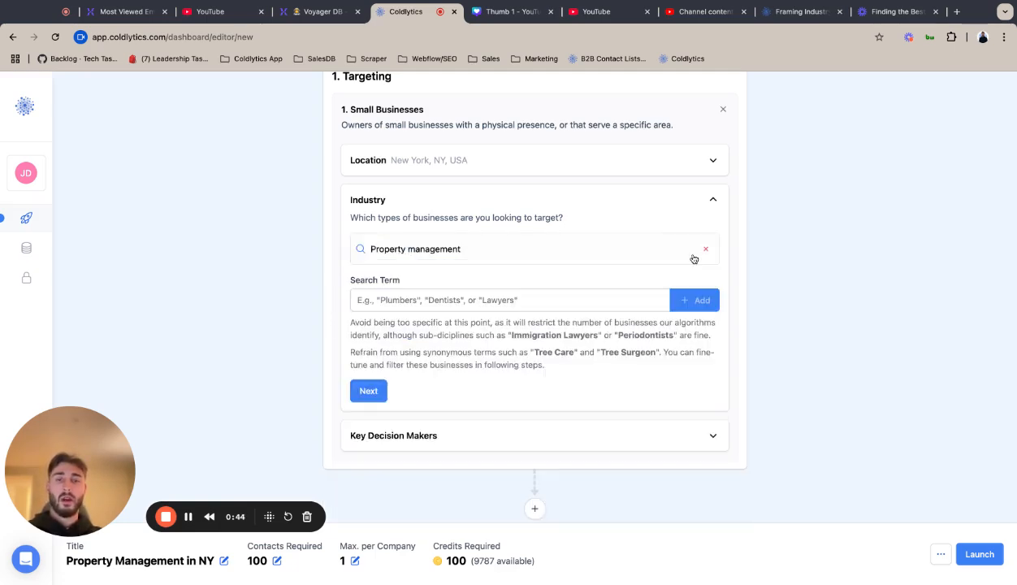
left_click(367, 391)
Target the seniority levels Owners/Founders and Directors & Executives as key decision makers and complete the targeting stage.
left_click(443, 312)
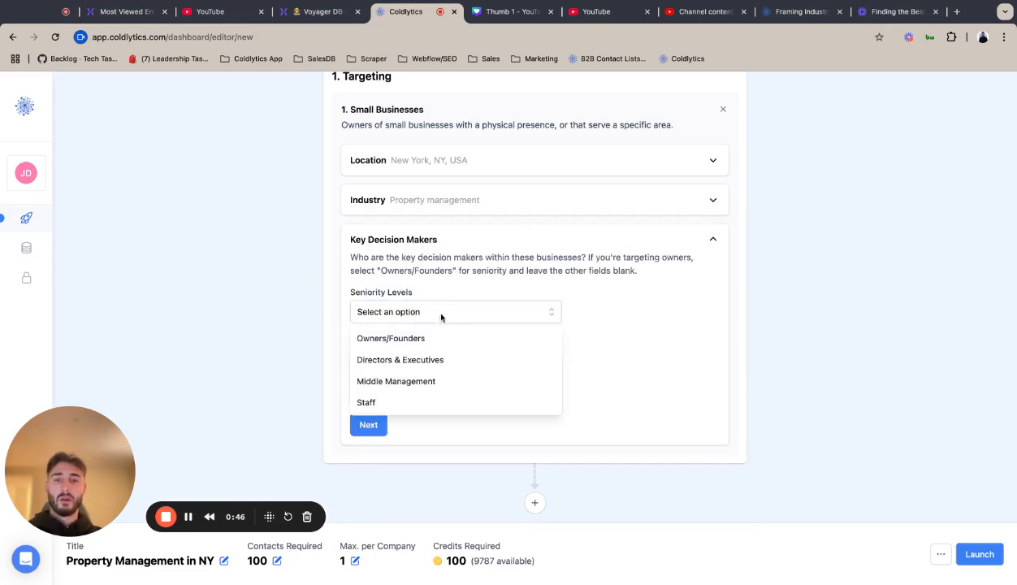
left_click(438, 337)
left_click(448, 364)
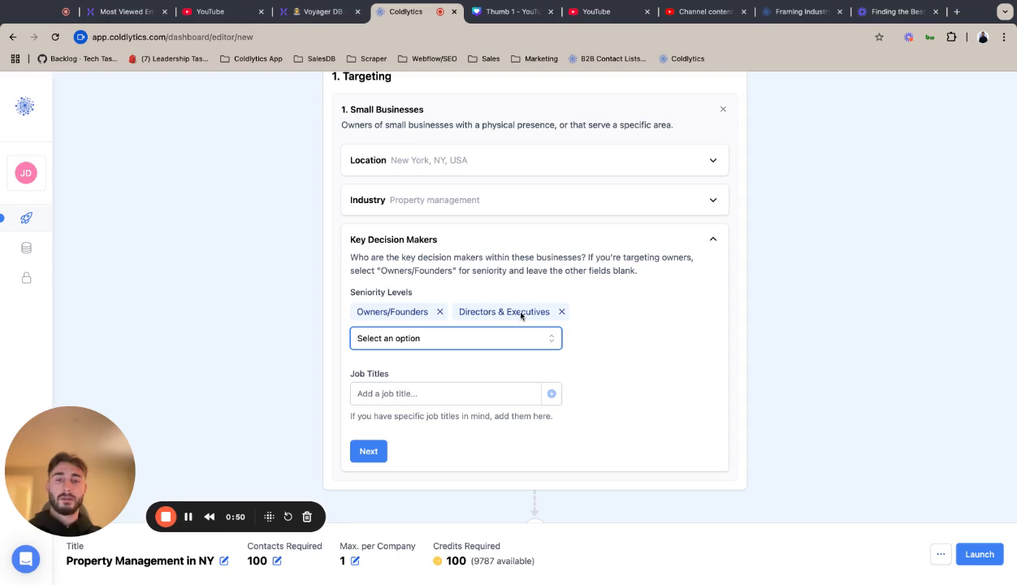
left_click(369, 453)
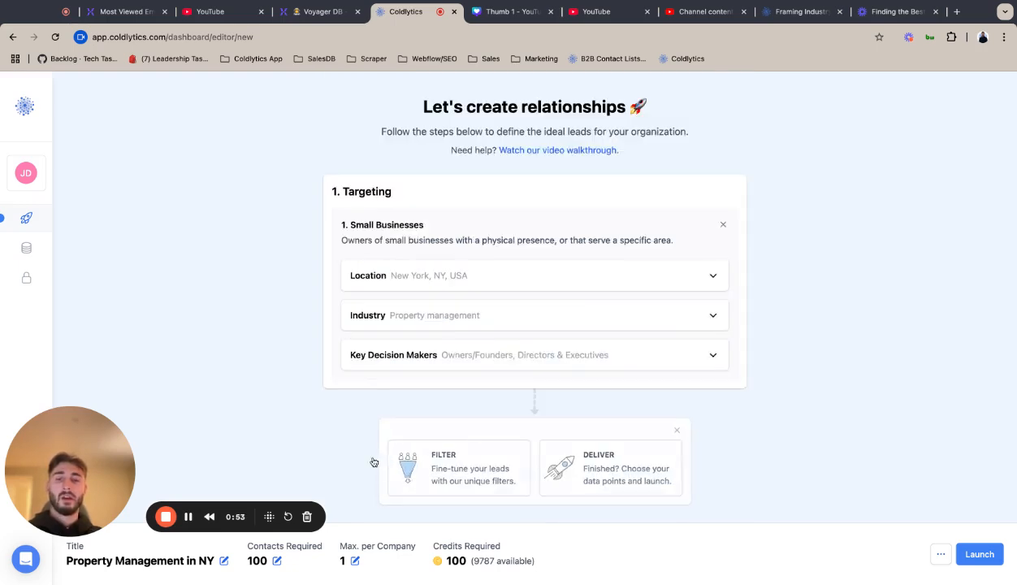
Add a filter stage that uses the Google review count and score from the Firmographics category.
left_click(446, 454)
left_click(466, 287)
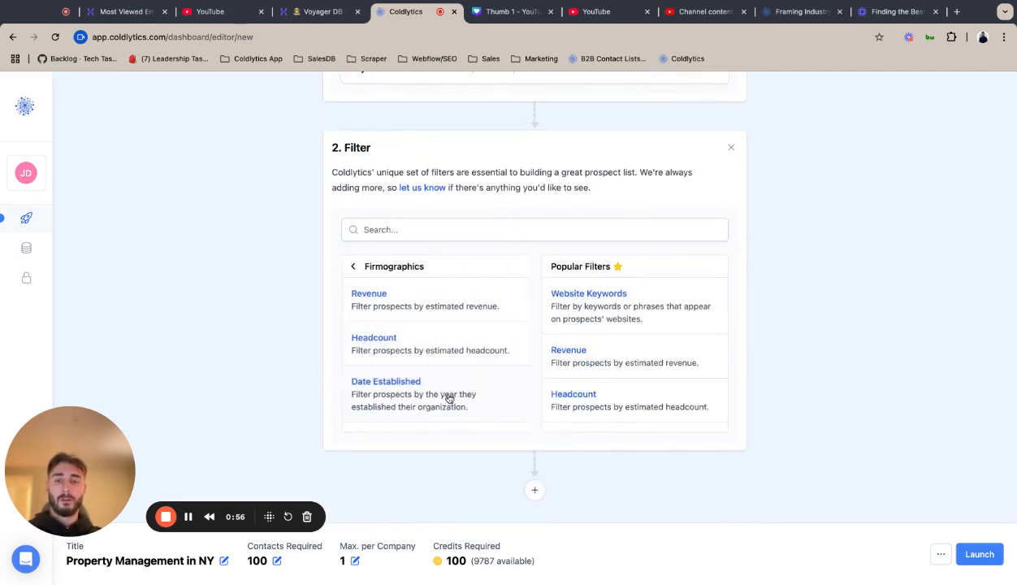
scroll(446, 384, "down", 1)
scroll(445, 384, "down", 1)
left_click(429, 380)
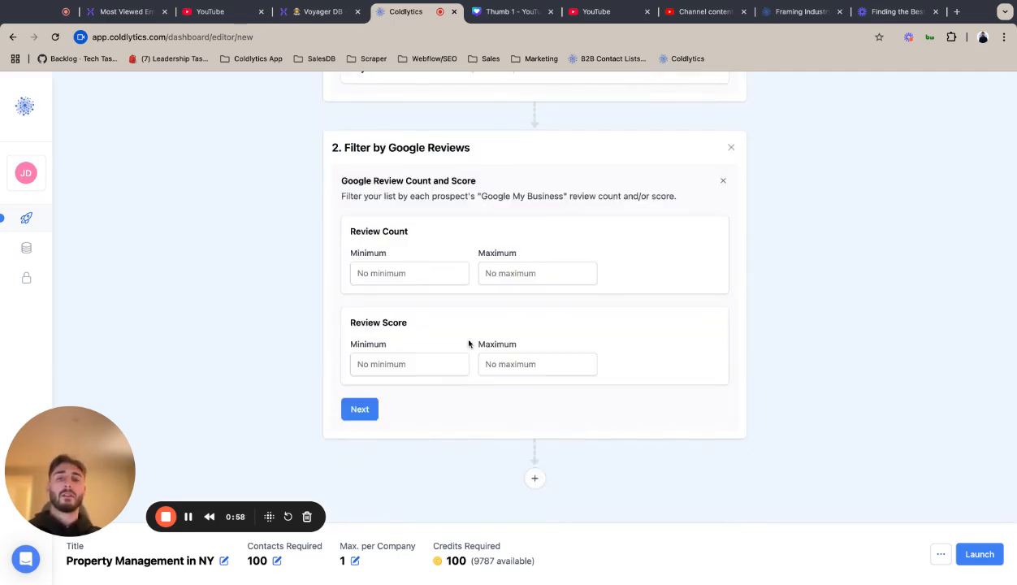
Limit the Google review score to a minimum of 3 and a maximum of 5 and confirm the filter.
left_click(425, 360)
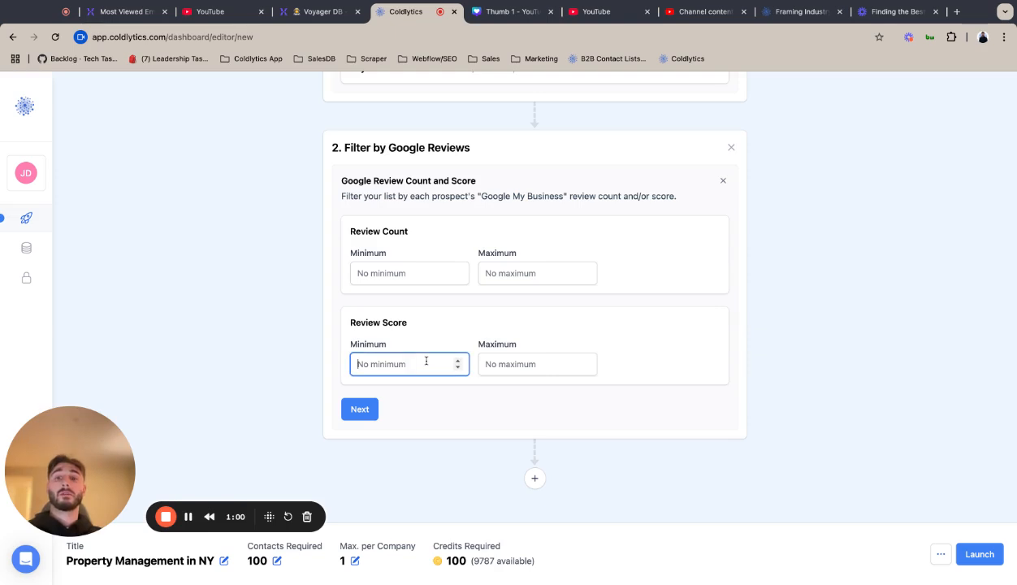
type("3")
left_click(499, 365)
type("5")
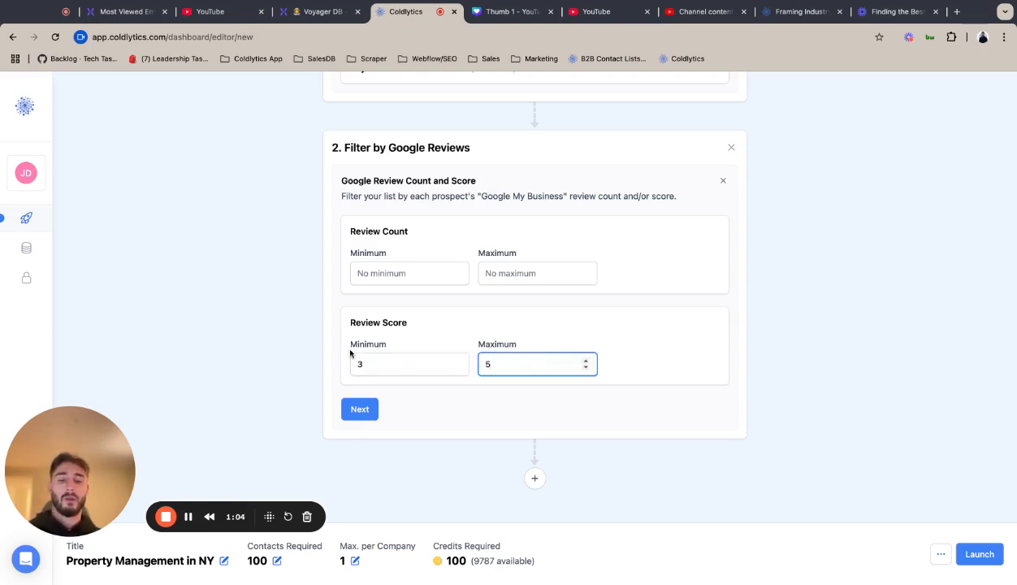
left_click(361, 407)
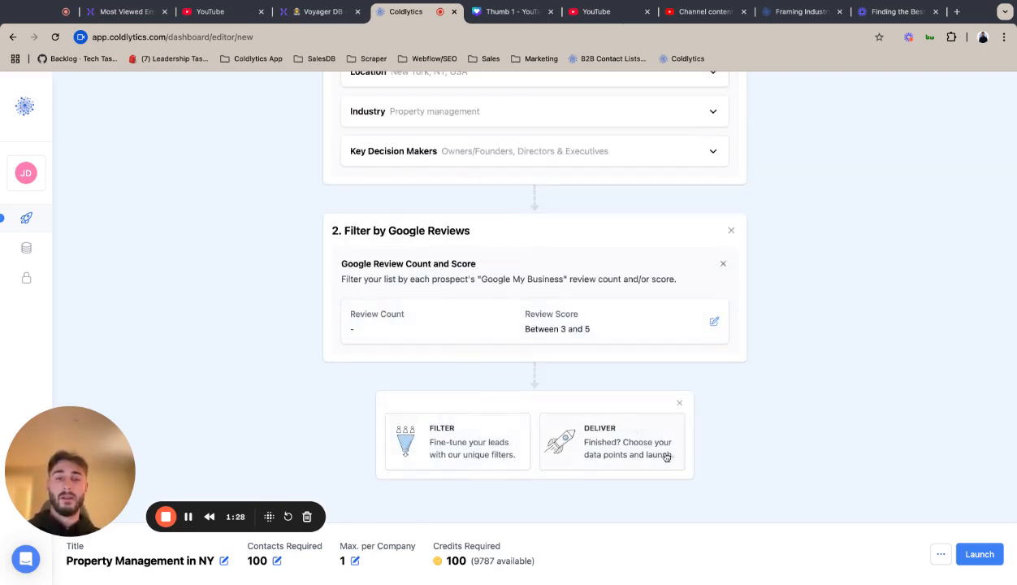
Add a Franchise or National Chain filter from Firmographics set to Exclude Franchises and National Chains.
left_click(404, 433)
left_click(468, 294)
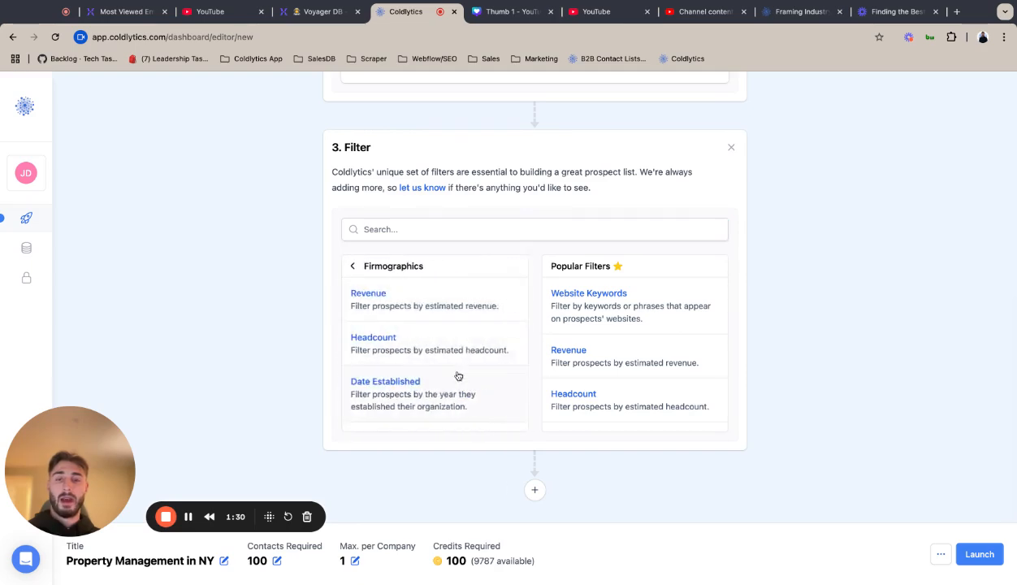
scroll(458, 375, "down", 5)
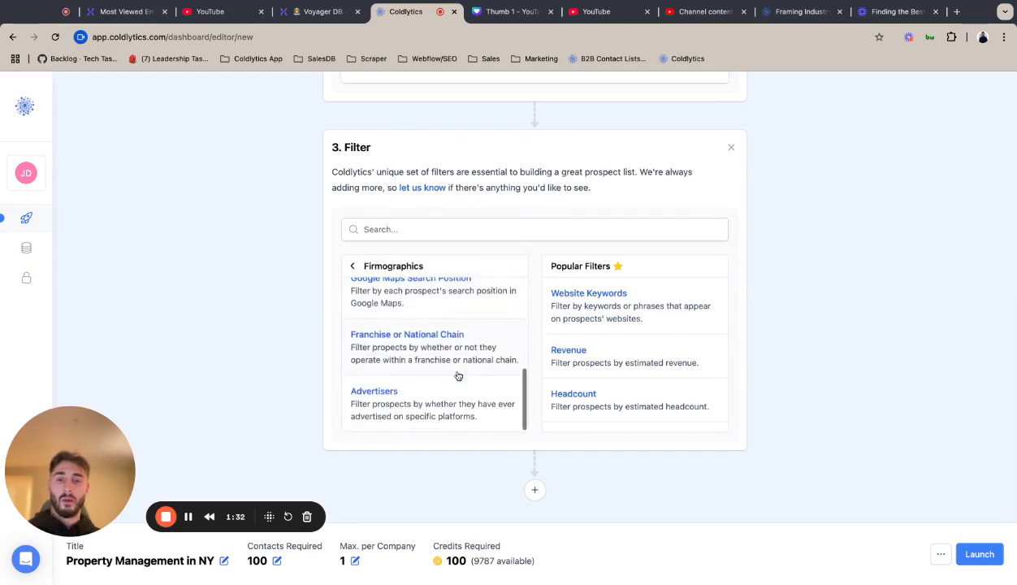
scroll(458, 375, "up", 1)
left_click(443, 378)
left_click(483, 366)
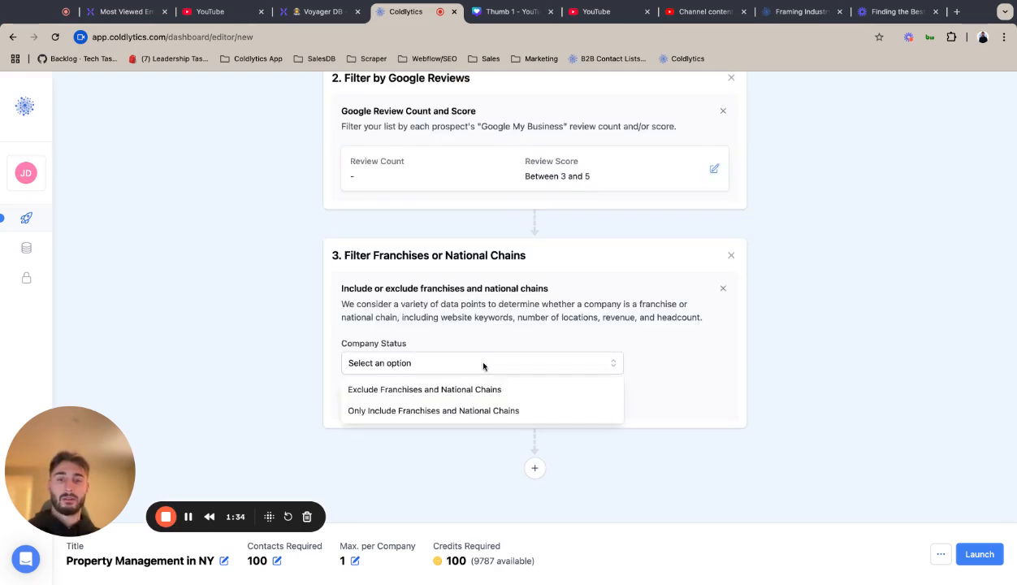
left_click(392, 386)
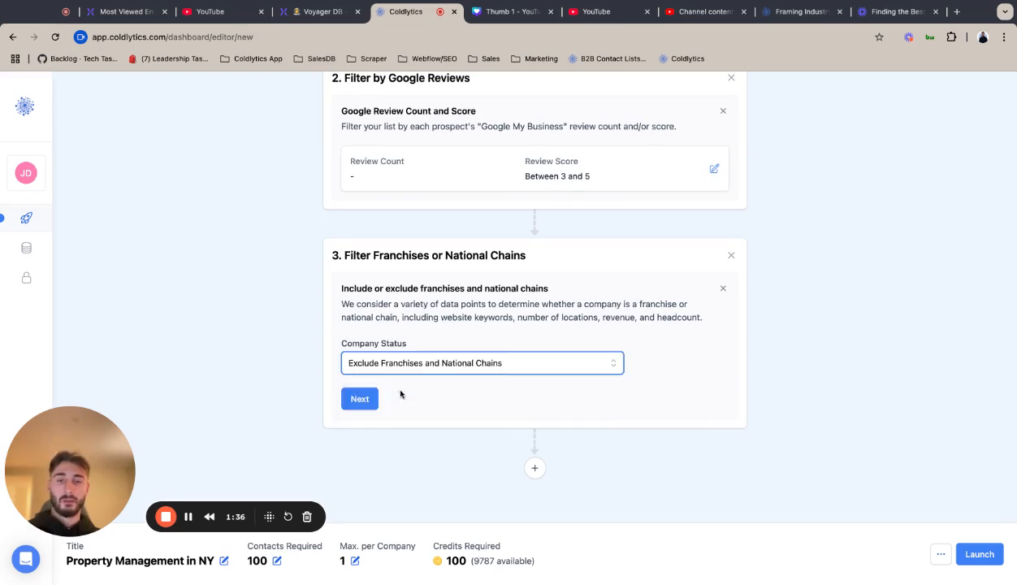
left_click(360, 398)
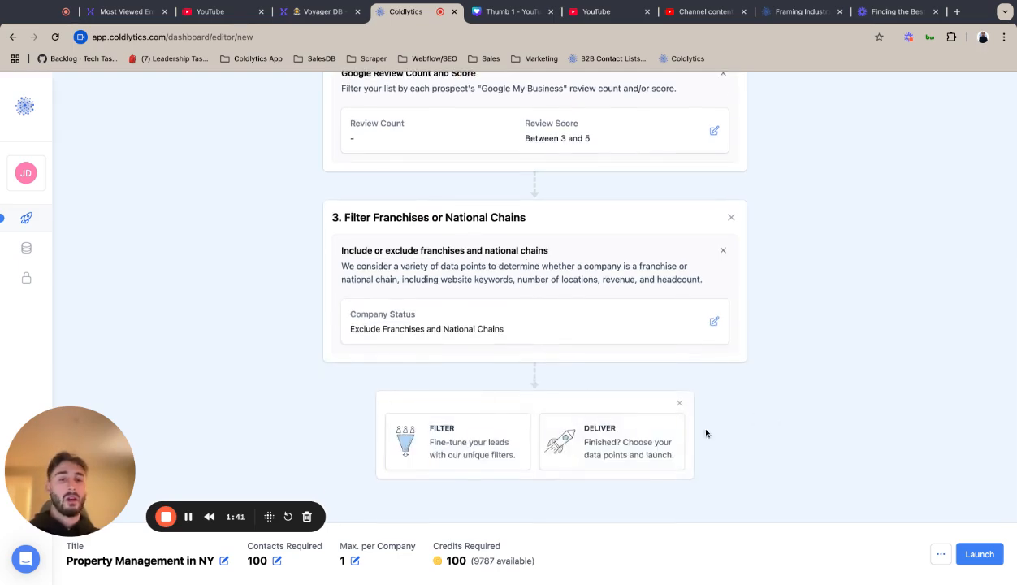
Add the Deliver stage and reset its auto-selected data points.
left_click(630, 436)
scroll(276, 322, "up", 4)
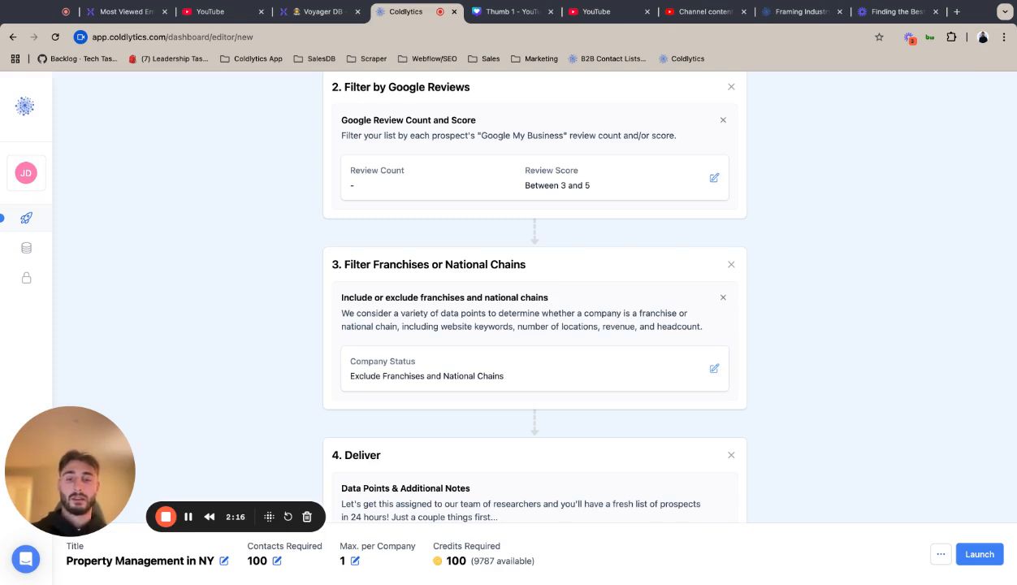
scroll(439, 349, "down", 3)
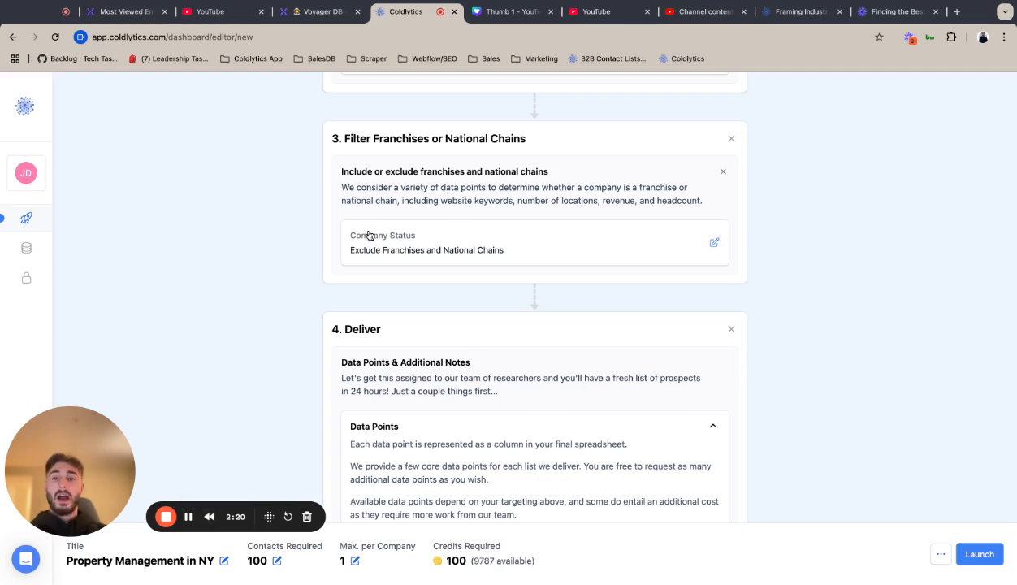
scroll(477, 266, "down", 7)
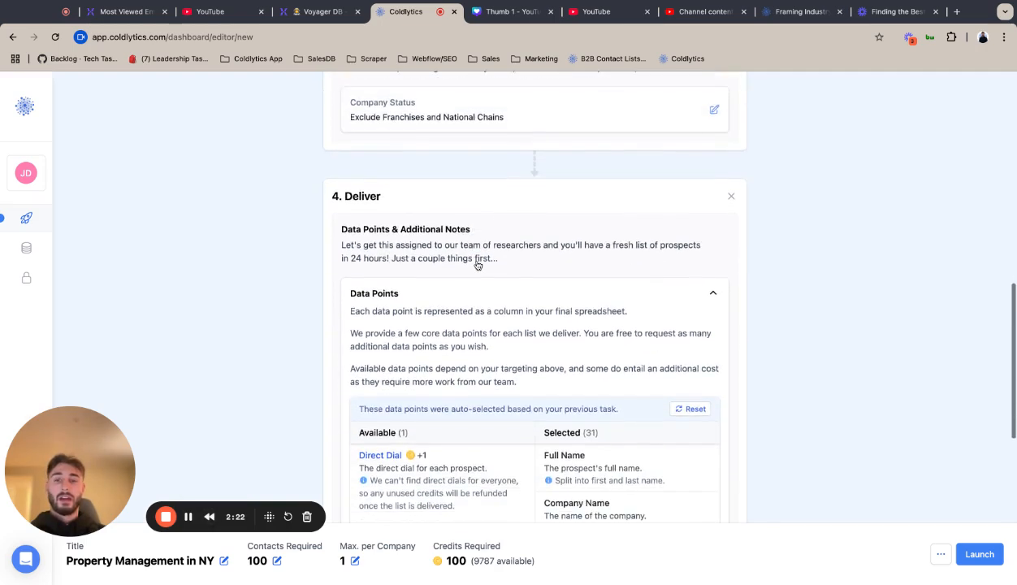
left_click(692, 249)
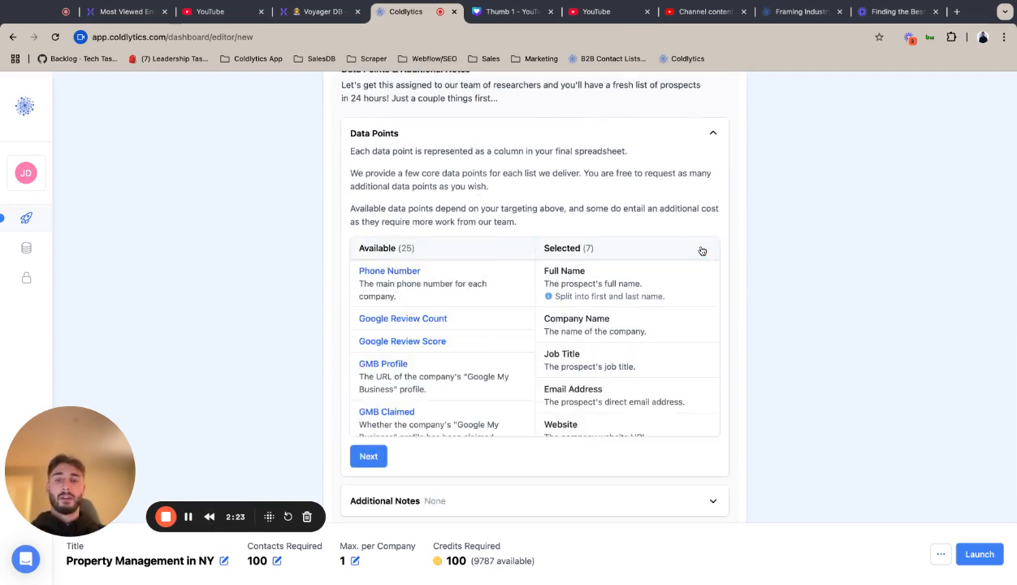
Add Phone Number, Google Review Count, Google Review Score, GMB Profile and GMB Claimed to the selected data points.
left_click(402, 290)
left_click(413, 274)
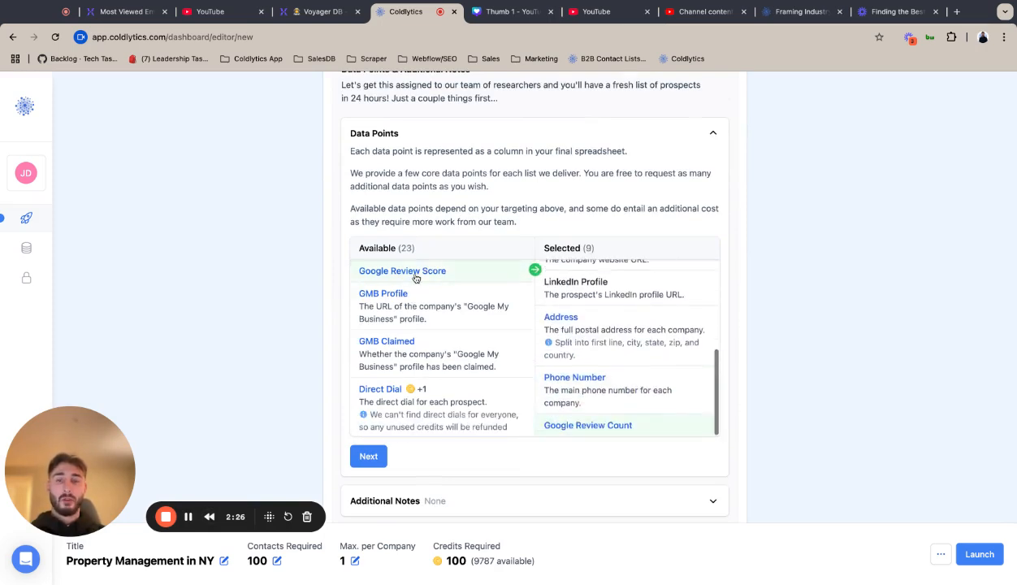
left_click(415, 277)
left_click(417, 279)
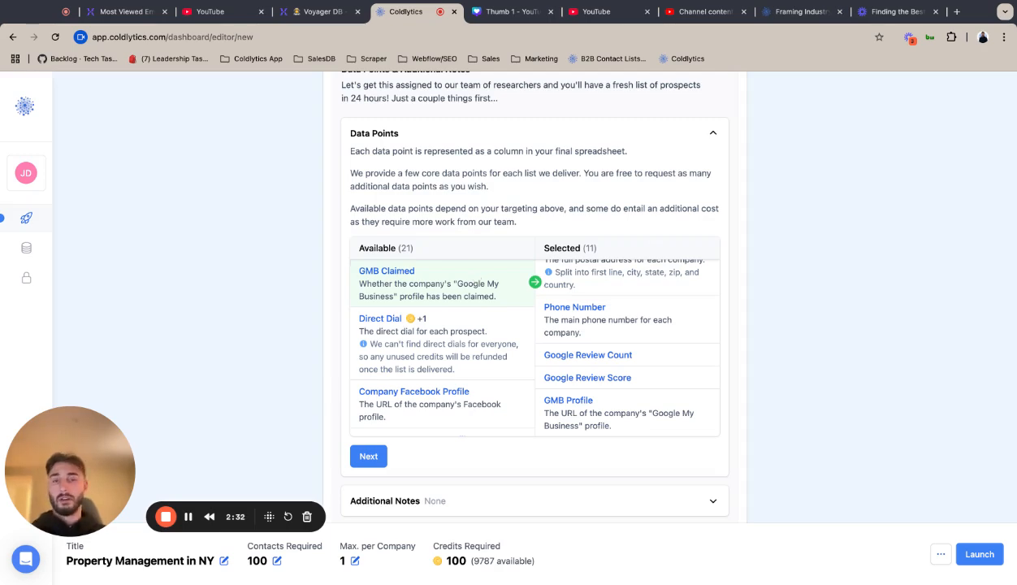
left_click(413, 276)
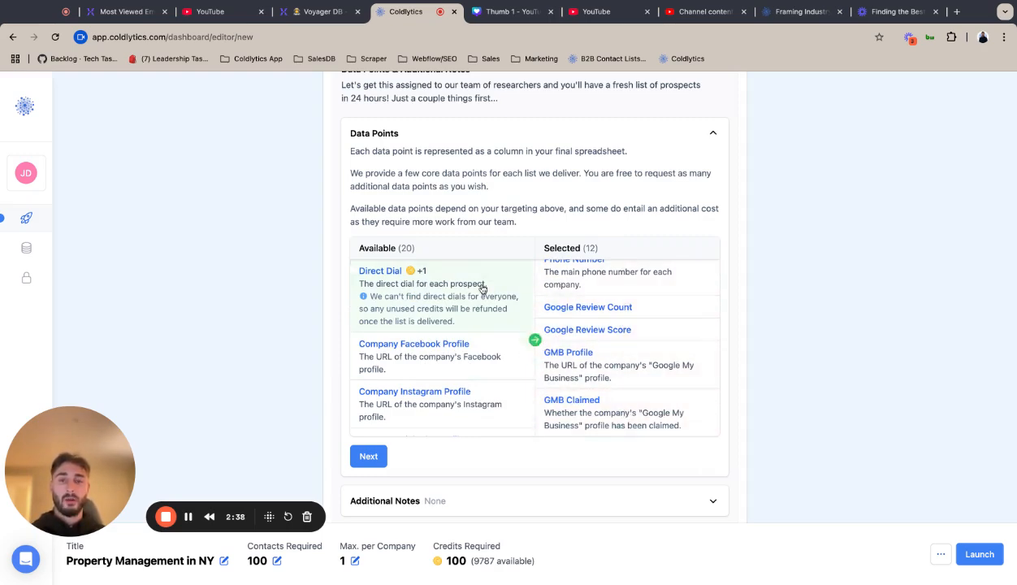
Add the company's Facebook, Instagram, TikTok, LinkedIn and Twitter profiles to the selected data points.
scroll(510, 373, "down", 1)
left_click(499, 317)
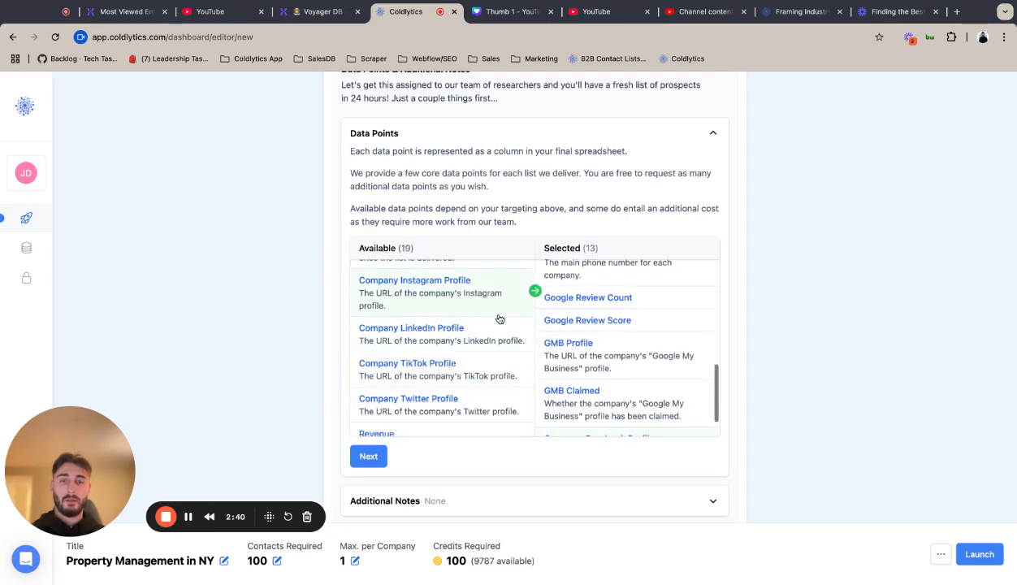
left_click(499, 318)
left_click(499, 319)
left_click(499, 285)
left_click(500, 294)
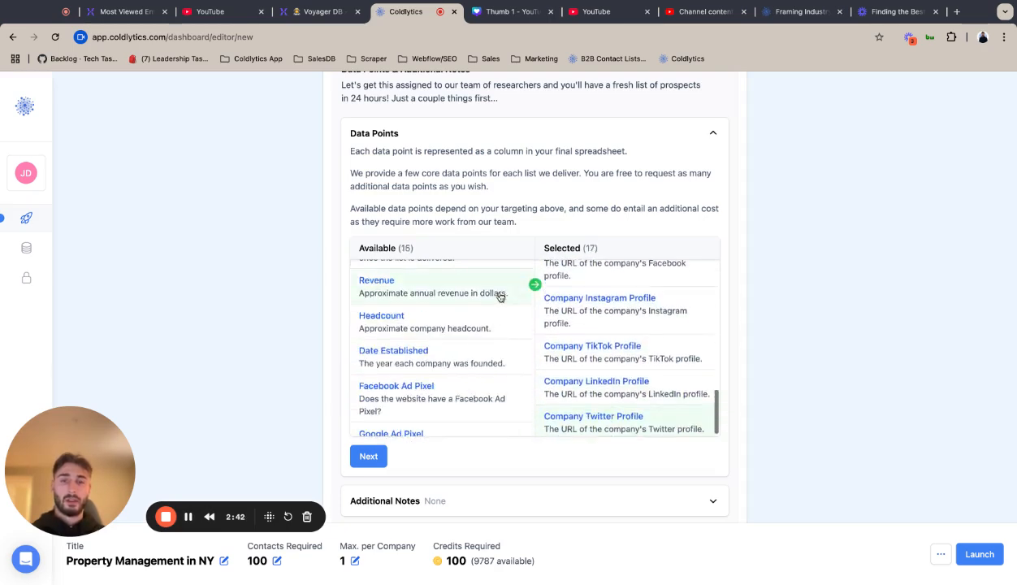
Add Revenue, Headcount and Date Established to the selected data points.
scroll(600, 432, "up", 1)
scroll(600, 432, "down", 1)
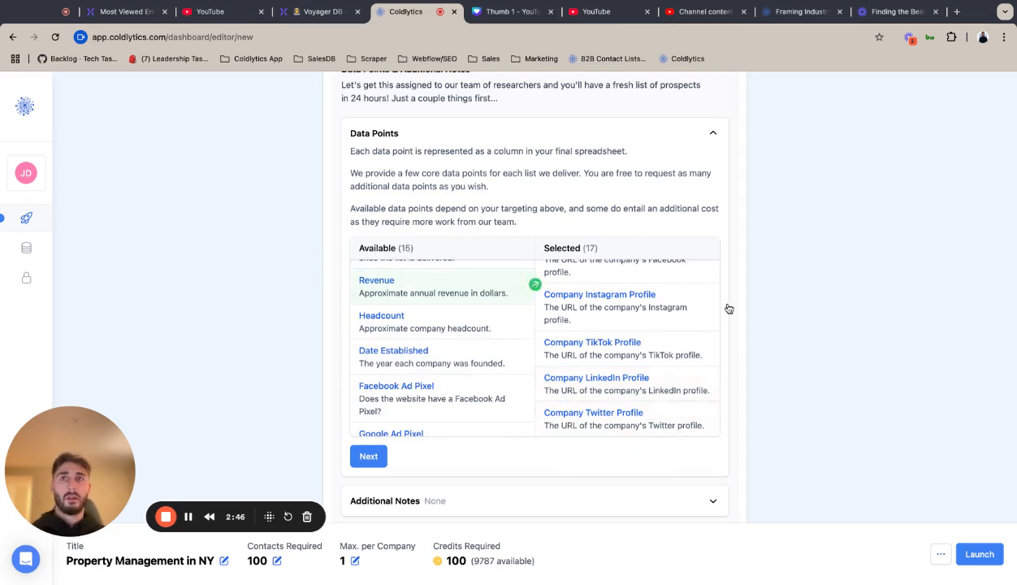
left_click(459, 288)
left_click(453, 305)
left_click(516, 298)
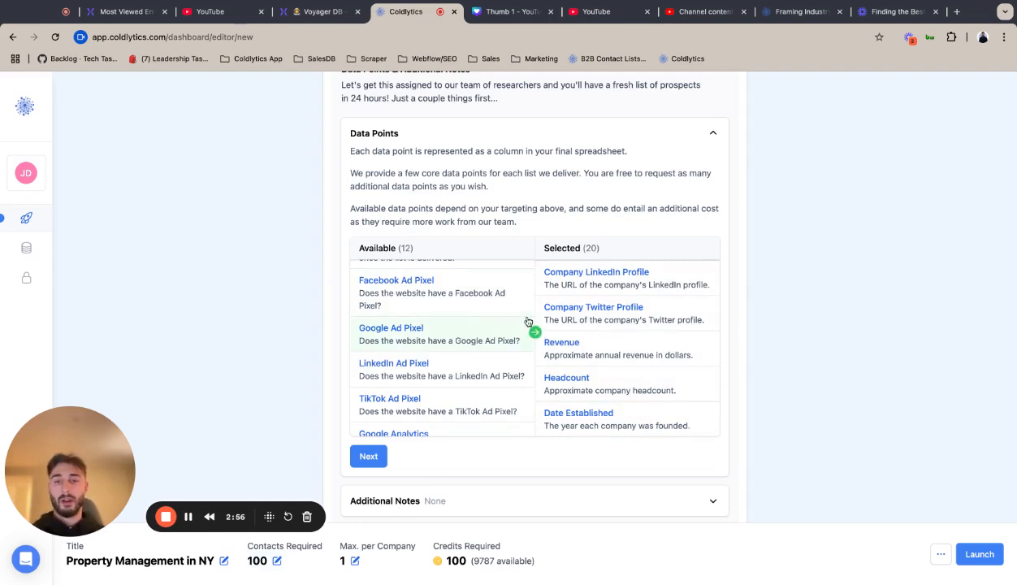
Add the Facebook, Google, LinkedIn and TikTok Ad Pixel checks to the selected data points.
left_click(524, 292)
left_click(517, 295)
left_click(516, 294)
left_click(516, 294)
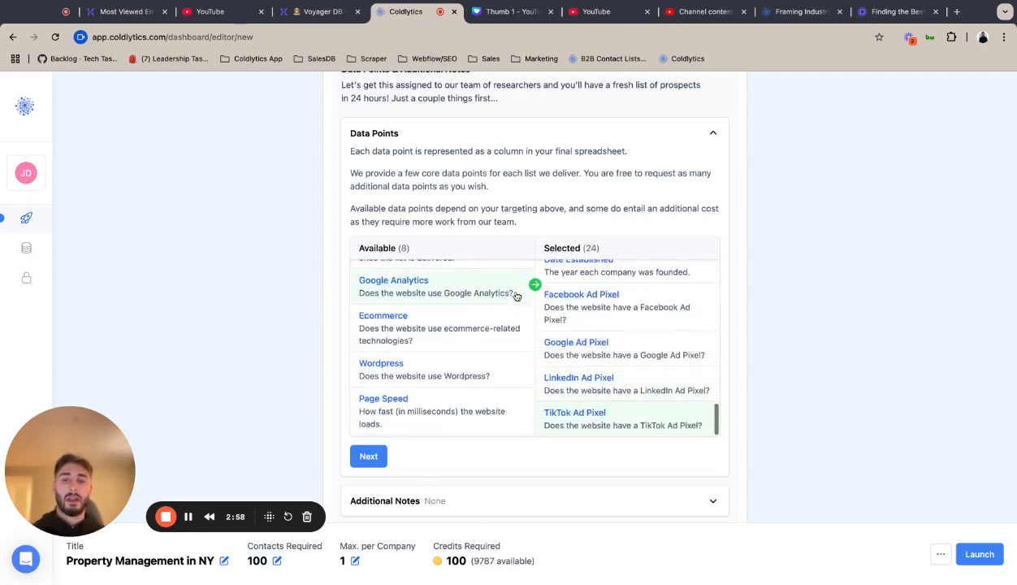
Add Google Analytics, Ecommerce, Wordpress and Page Speed to the selected data points.
left_click(516, 295)
left_click(517, 294)
left_click(534, 290)
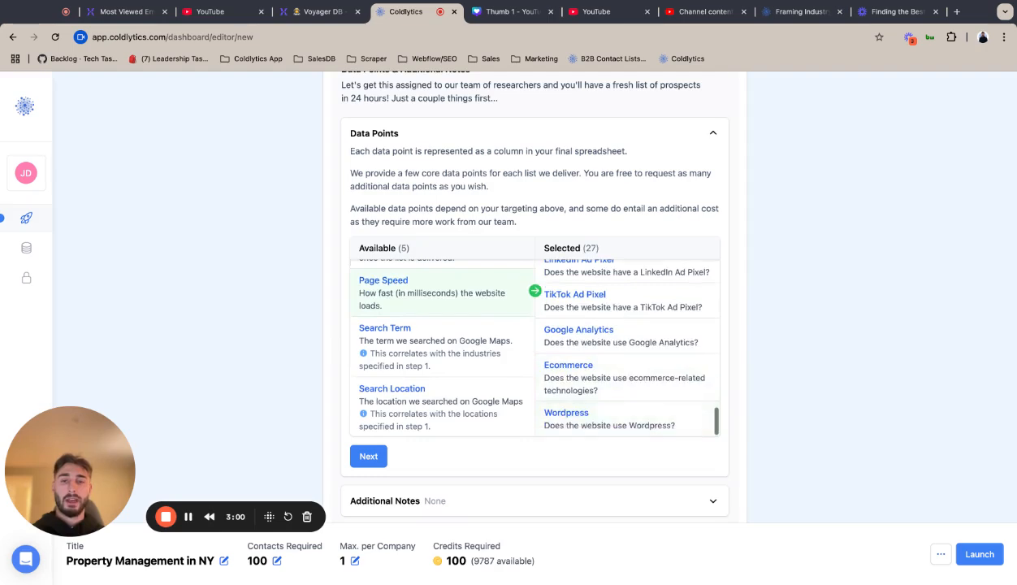
left_click(534, 290)
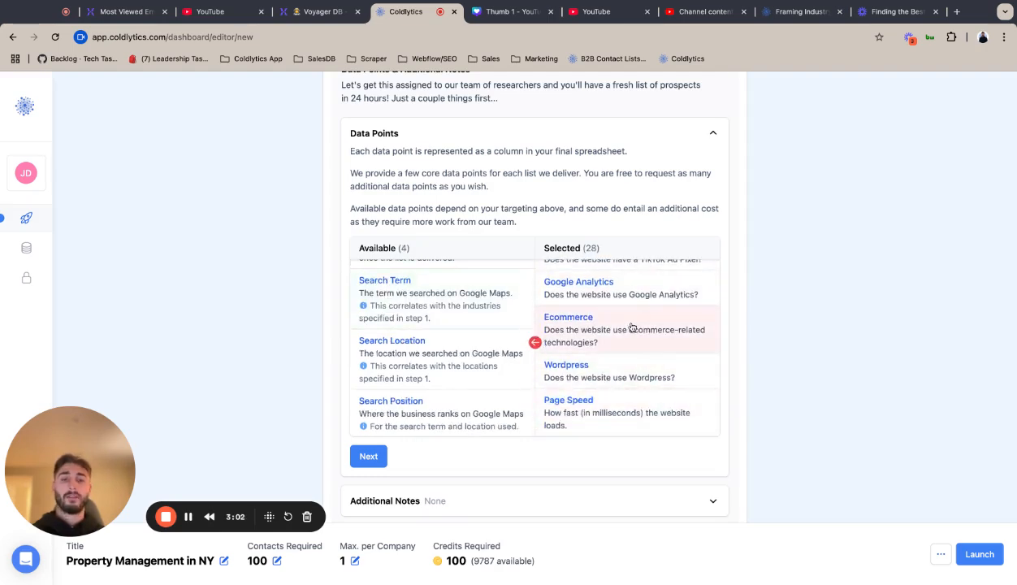
Add Search Term, Search Location and Search Position to the selected data points, and finish the Deliver stage without additional notes.
scroll(629, 325, "up", 1)
scroll(632, 326, "down", 1)
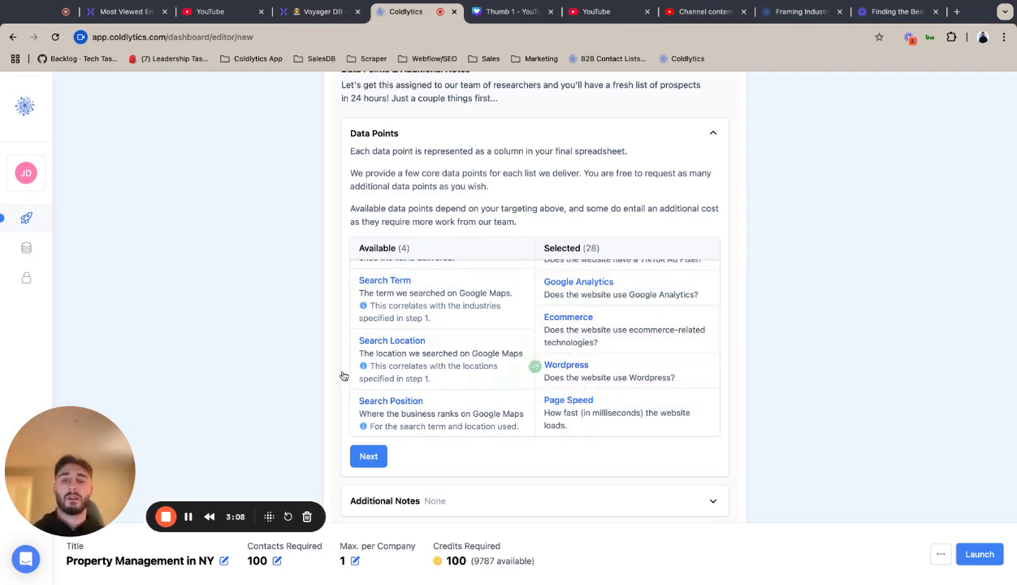
scroll(431, 341, "up", 1)
scroll(444, 315, "down", 1)
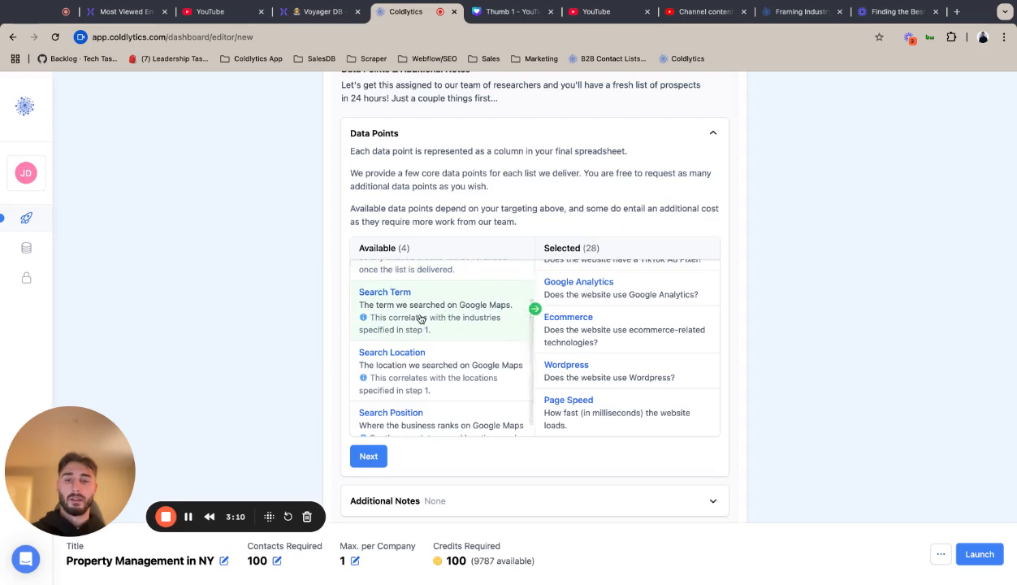
left_click(415, 318)
left_click(420, 363)
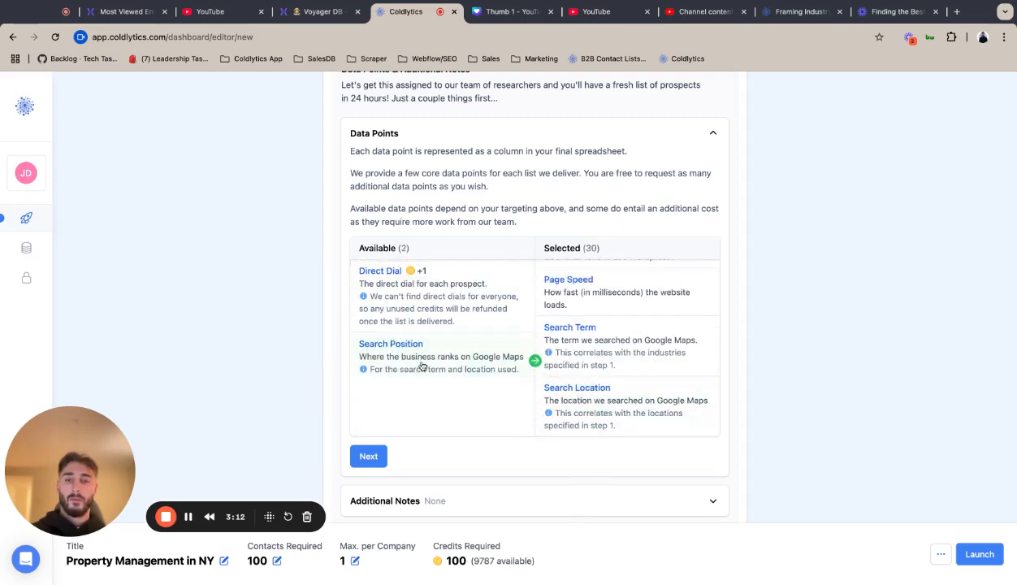
left_click(420, 363)
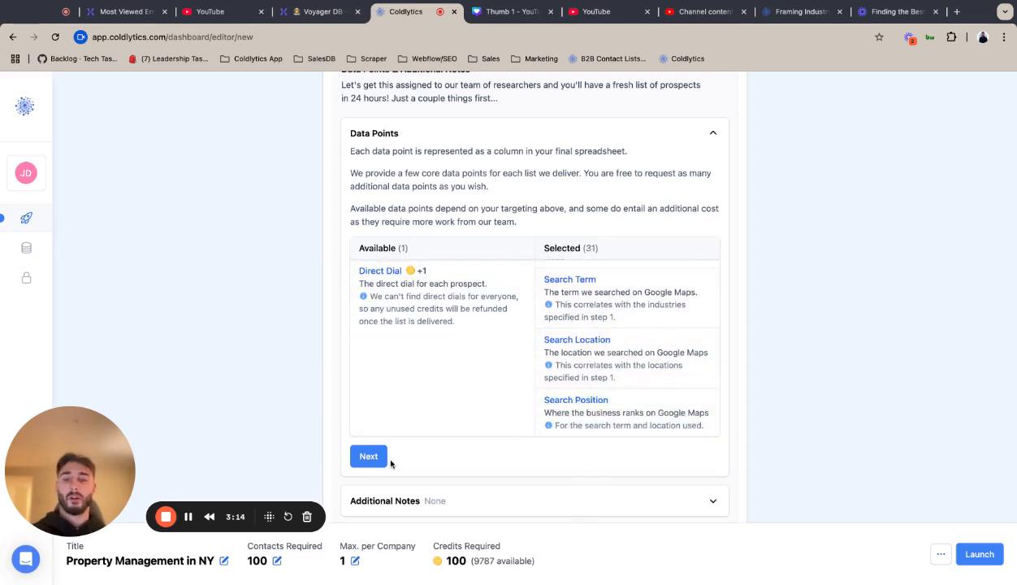
left_click(366, 456)
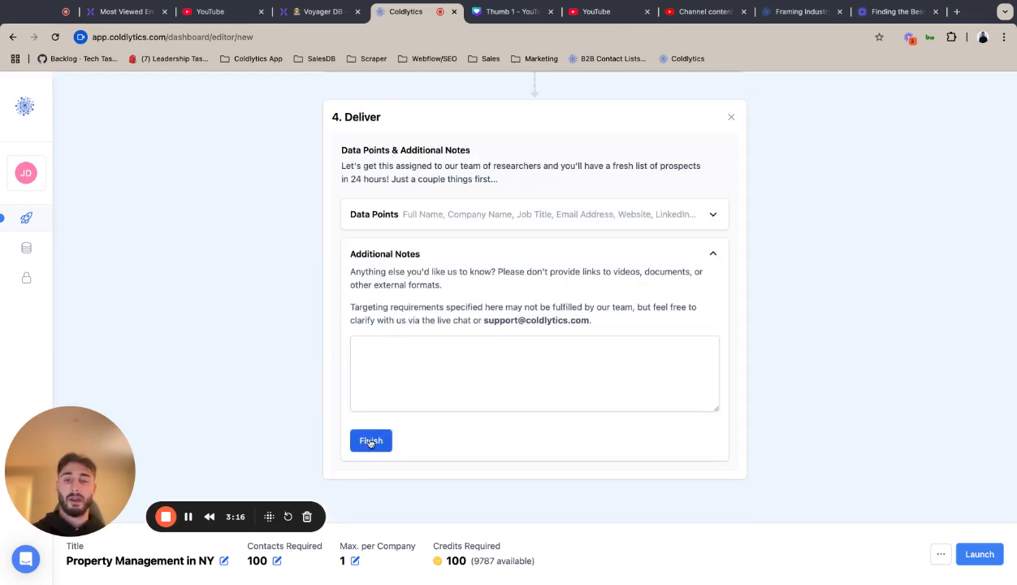
left_click(370, 441)
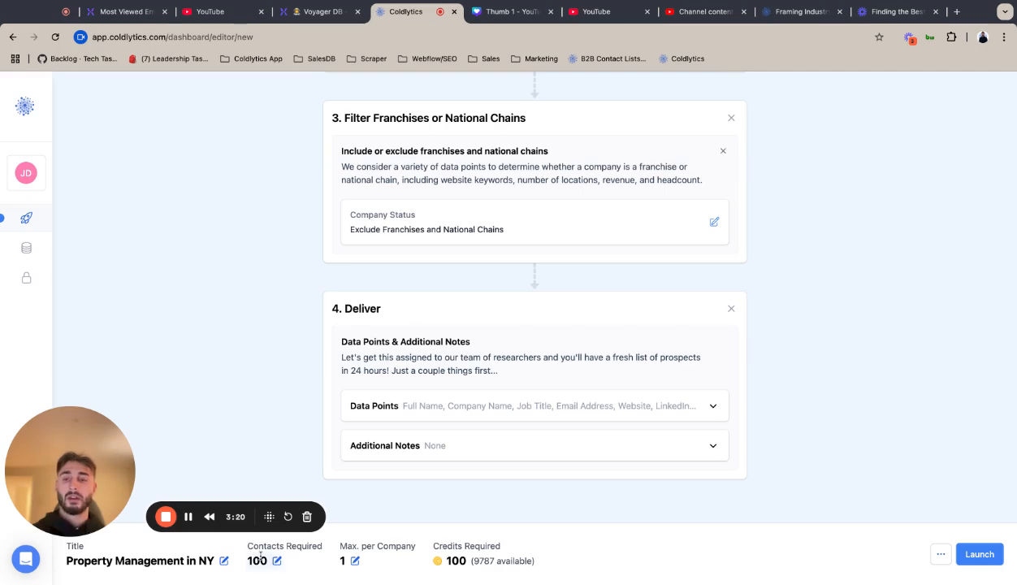
Save the Property Management in NY task as a draft and launch it from the saved draft.
left_click(934, 555)
left_click(894, 516)
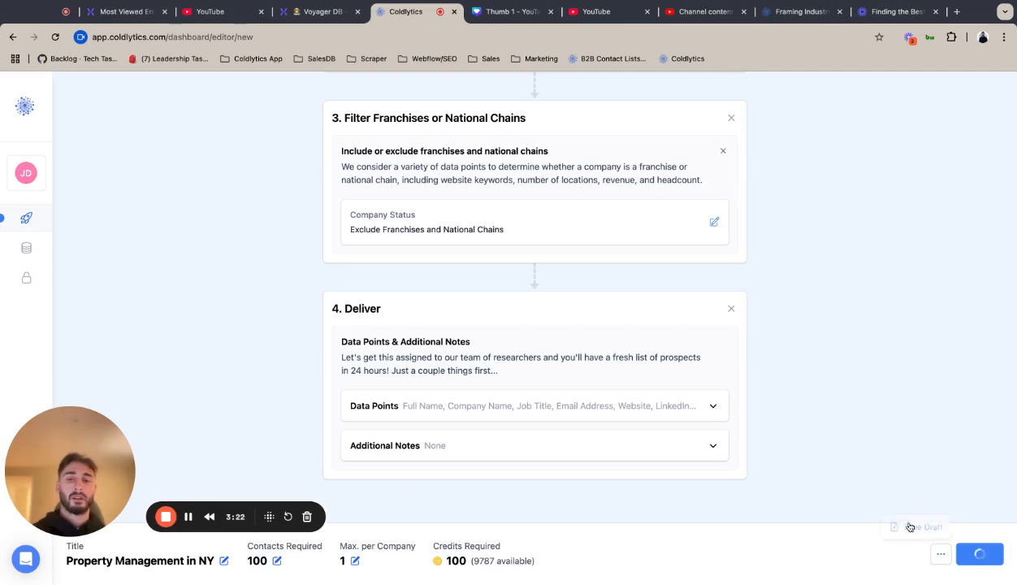
left_click(168, 170)
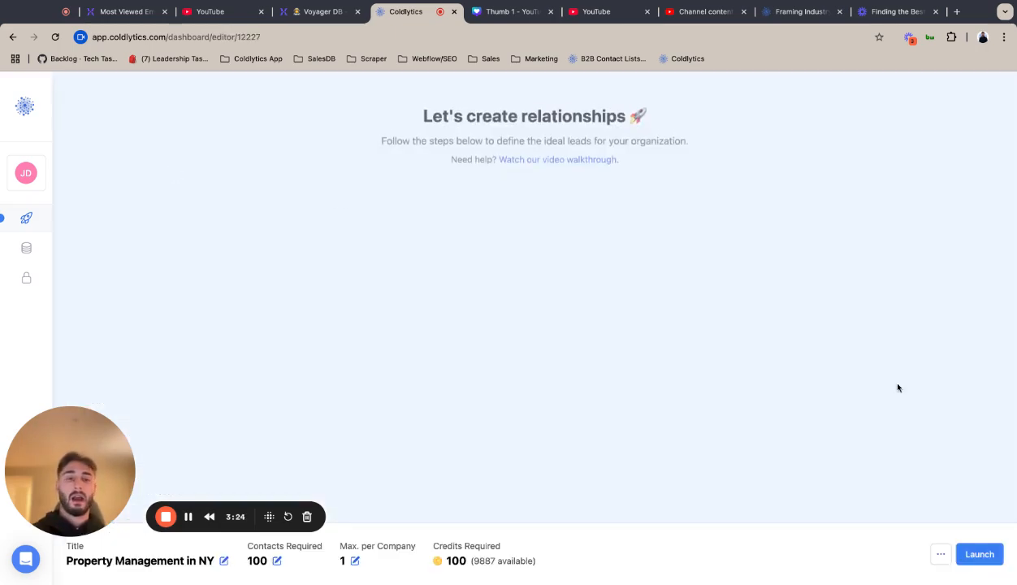
left_click(978, 554)
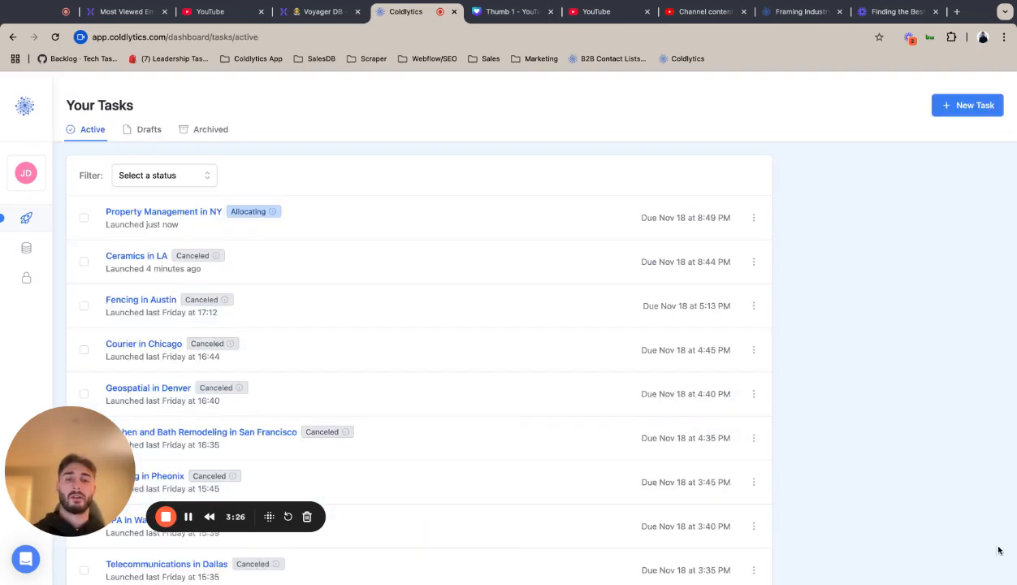